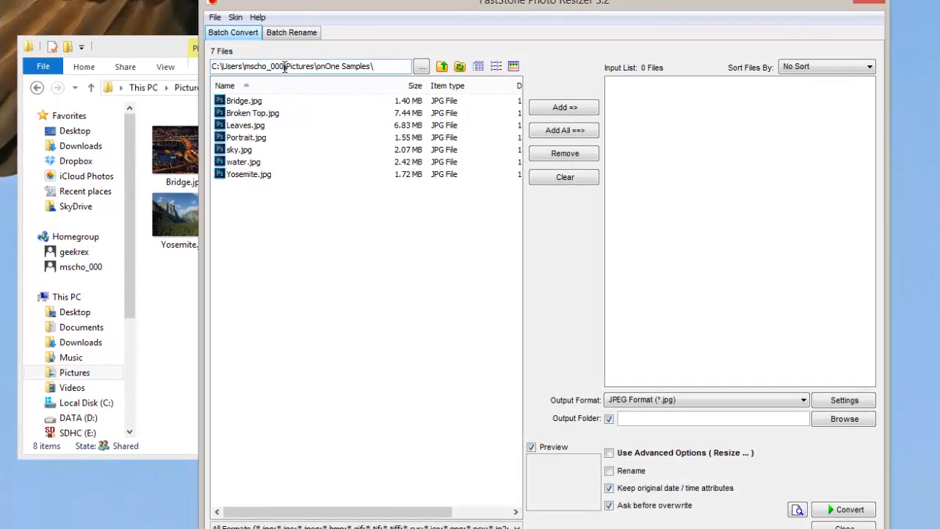
Add Bridge.jpg, Broken Top.jpg and Portrait.jpg from the onOne Samples folder in File Explorer to the resizer's input list.
{"action": "left_click_drag", "start_coordinate": [286, 66], "coordinate": [317, 62]}
{"action": "left_click", "coordinate": [342, 67]}
{"action": "left_click", "coordinate": [166, 327]}
{"action": "left_click", "coordinate": [175, 167]}
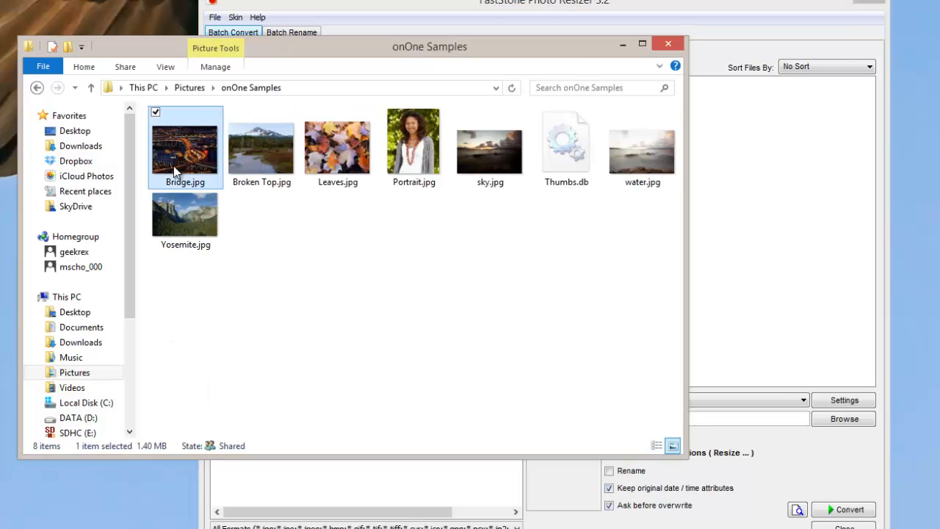
{"action": "left_click", "coordinate": [268, 152], "text": "ctrl"}
{"action": "left_click", "coordinate": [420, 145], "text": "ctrl"}
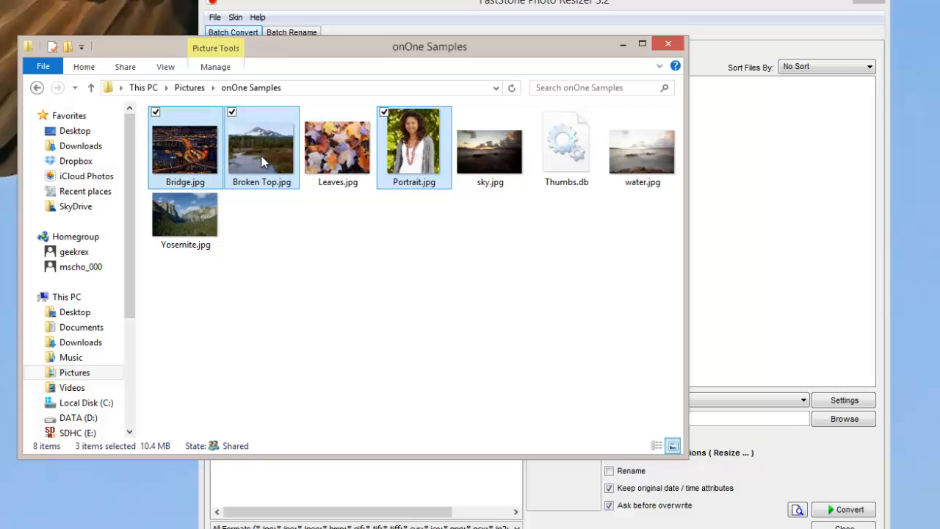
{"action": "left_click_drag", "start_coordinate": [261, 155], "coordinate": [772, 187]}
{"action": "left_click", "coordinate": [740, 7]}
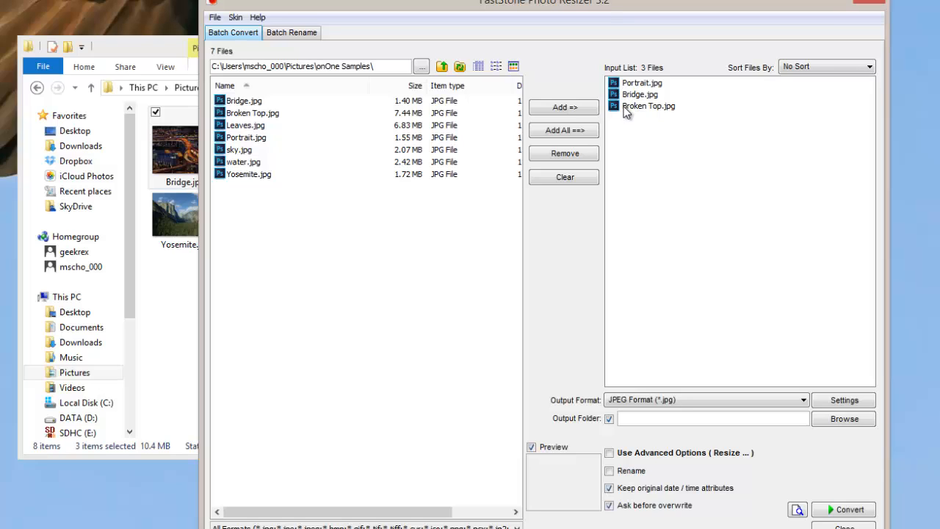
Add Leaves.jpg from the source folder to the input list and preview Bridge.jpg.
{"action": "left_click", "coordinate": [229, 126]}
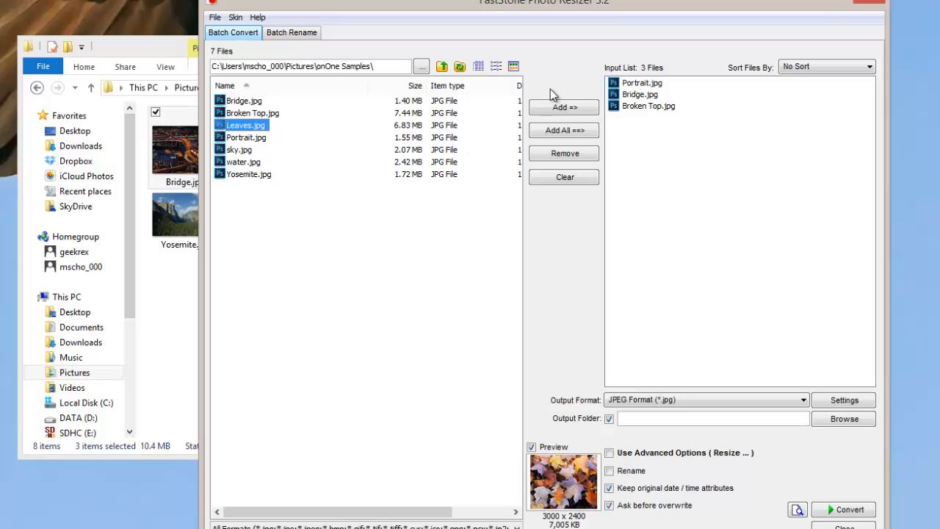
{"action": "left_click", "coordinate": [562, 108]}
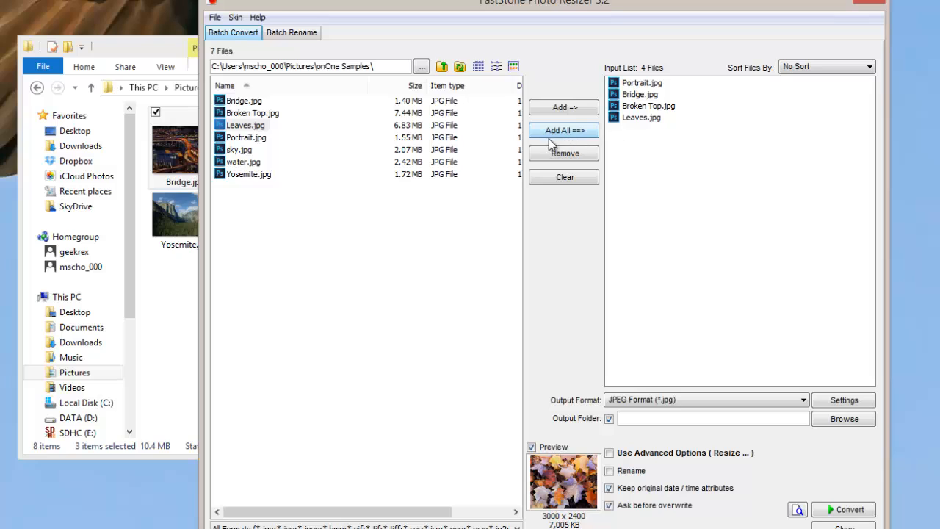
{"action": "left_click", "coordinate": [254, 103]}
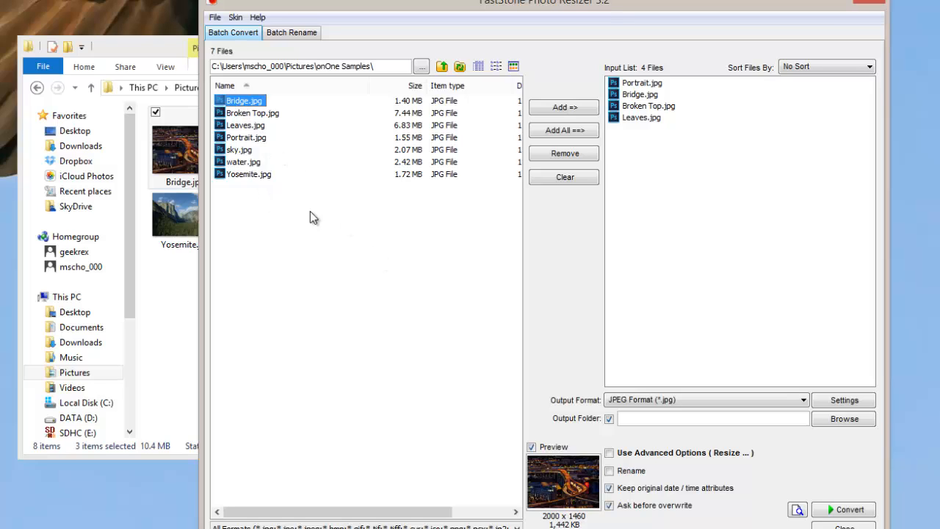
Set the output format to PNG, toggling the output folder option off and back on.
{"action": "left_click", "coordinate": [800, 402]}
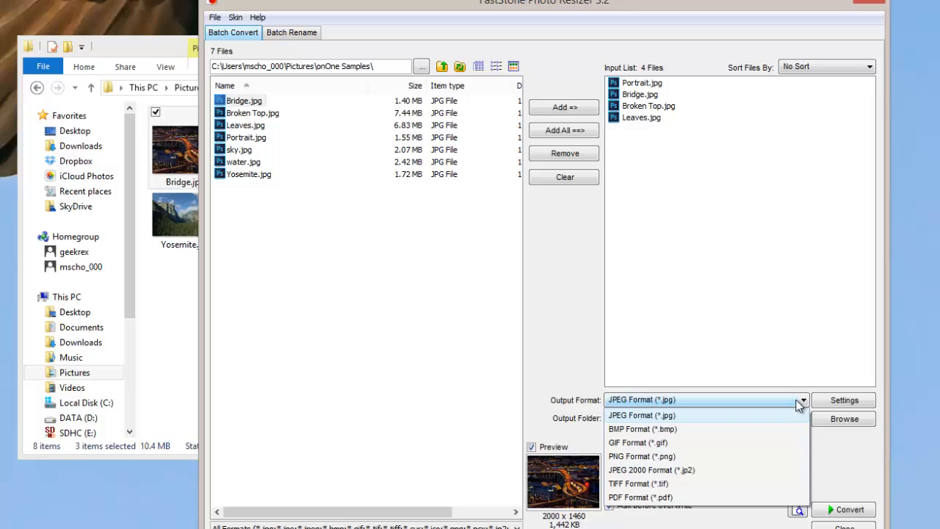
{"action": "left_click", "coordinate": [633, 456]}
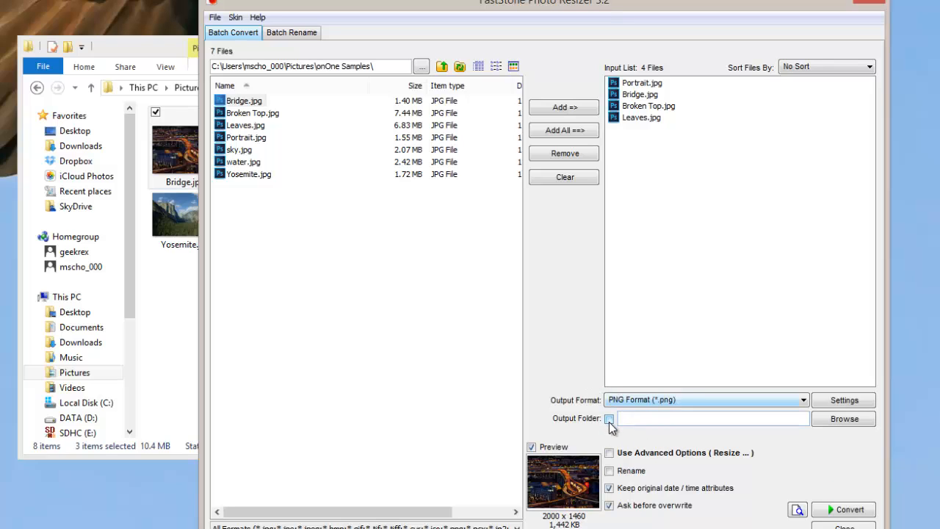
{"action": "left_click", "coordinate": [609, 420]}
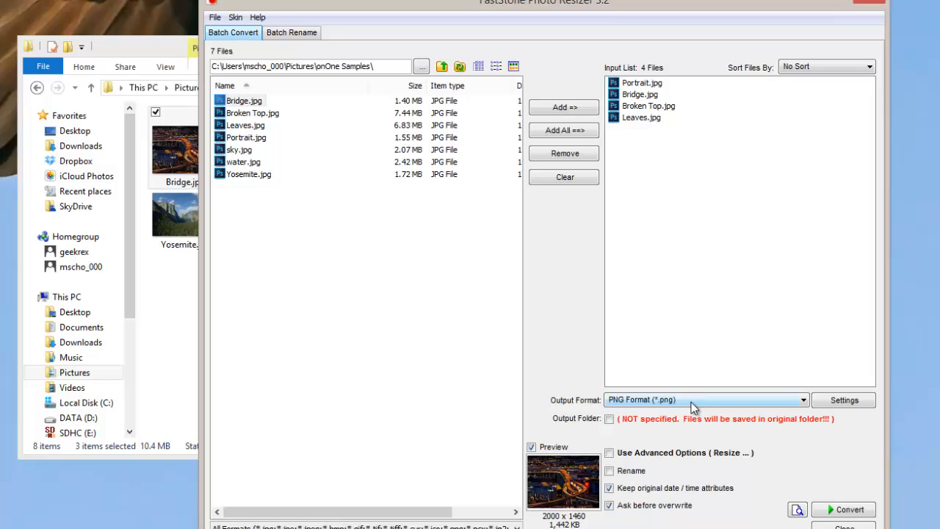
{"action": "left_click", "coordinate": [610, 419]}
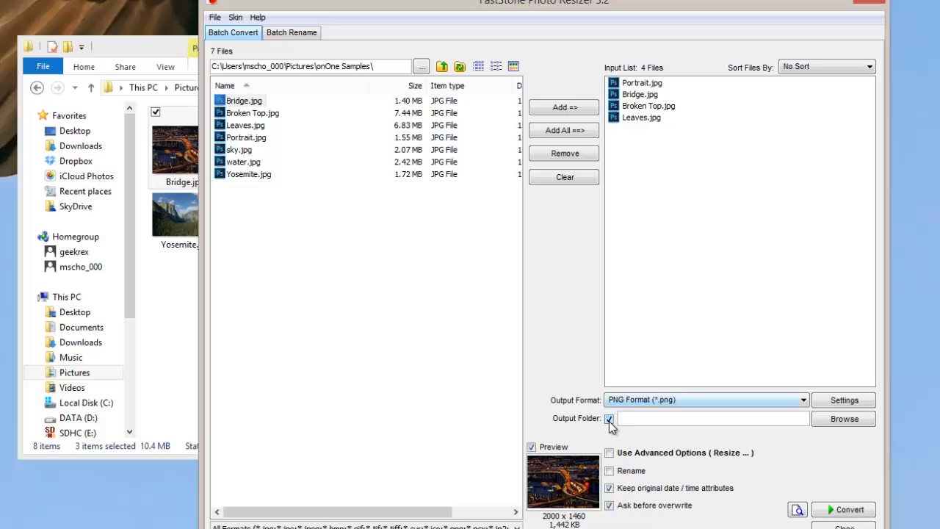
Create a folder named Resized inside Pictures\onOne Samples and use it as the output folder.
{"action": "left_click", "coordinate": [837, 424]}
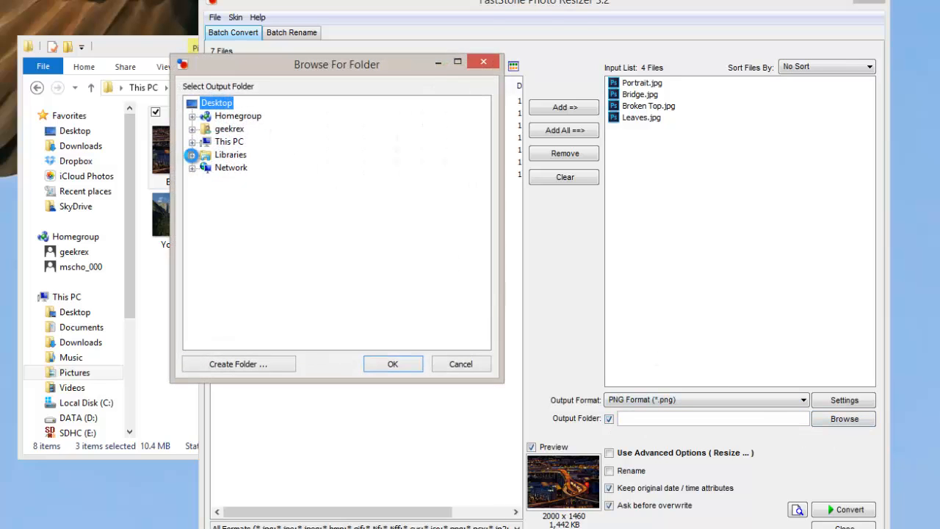
{"action": "left_click", "coordinate": [192, 155]}
{"action": "left_click", "coordinate": [206, 194]}
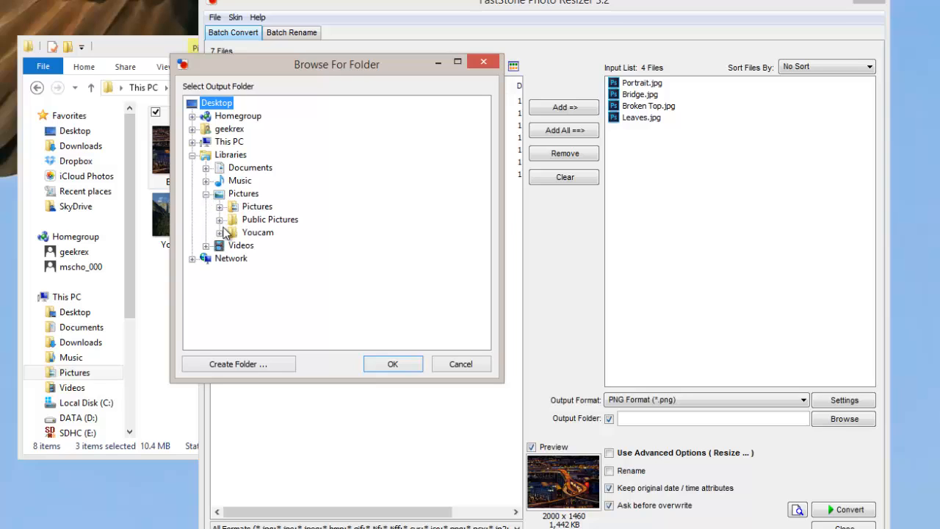
{"action": "left_click", "coordinate": [219, 207]}
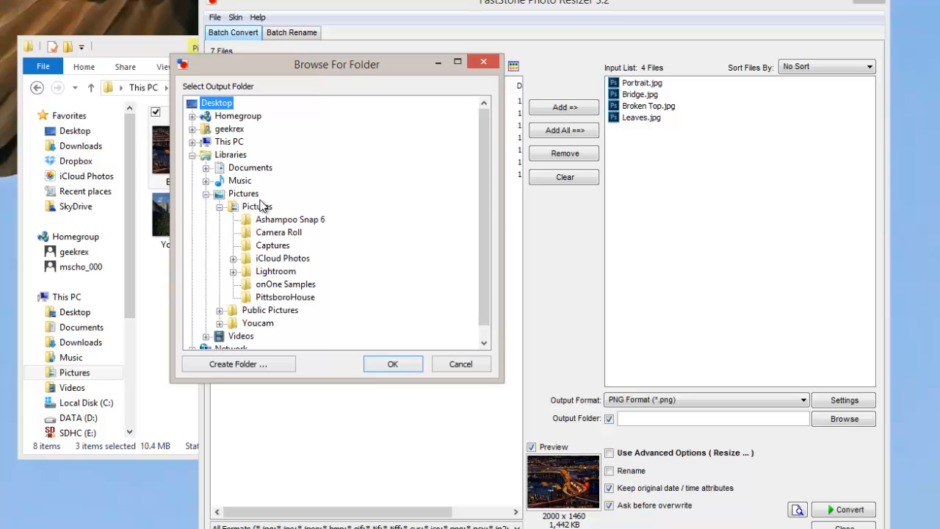
{"action": "left_click", "coordinate": [257, 285]}
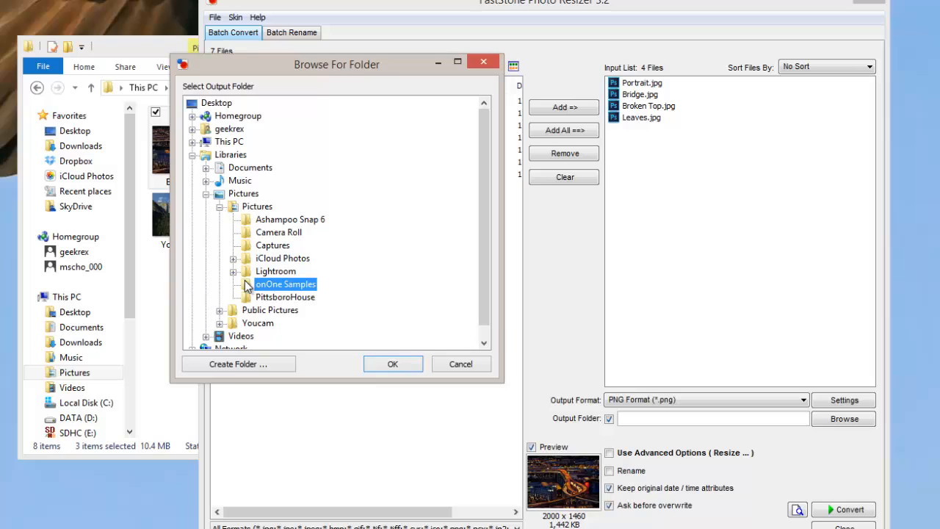
{"action": "left_click", "coordinate": [239, 364]}
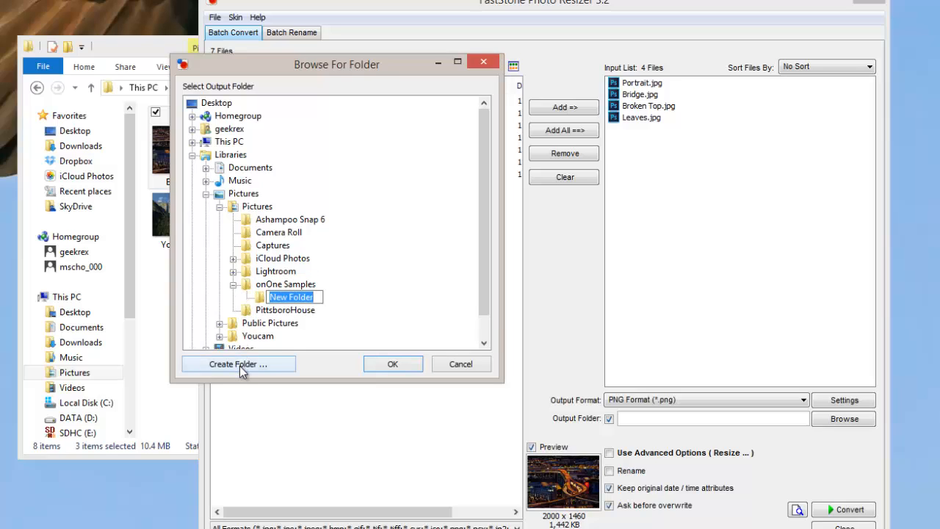
{"action": "type", "text": "Resize"}
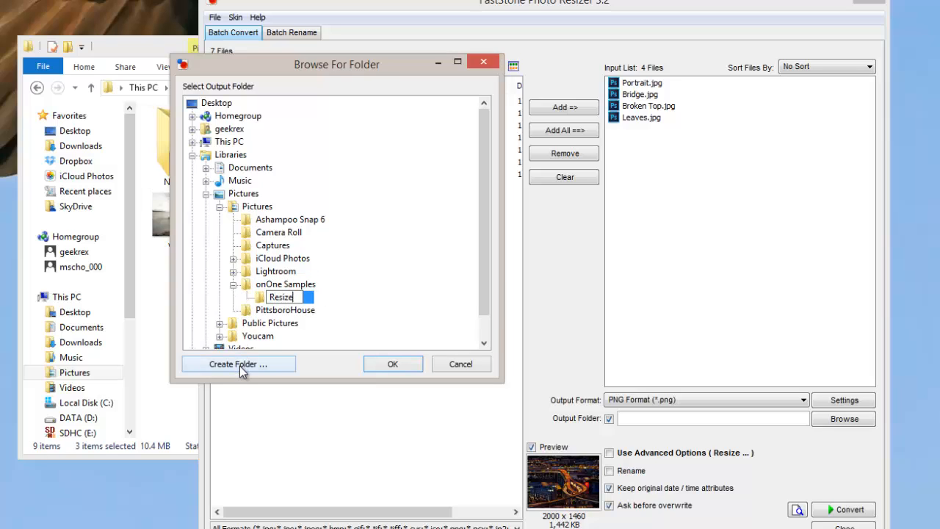
{"action": "type", "text": "d"}
{"action": "key", "text": "Return"}
{"action": "key", "text": "Return"}
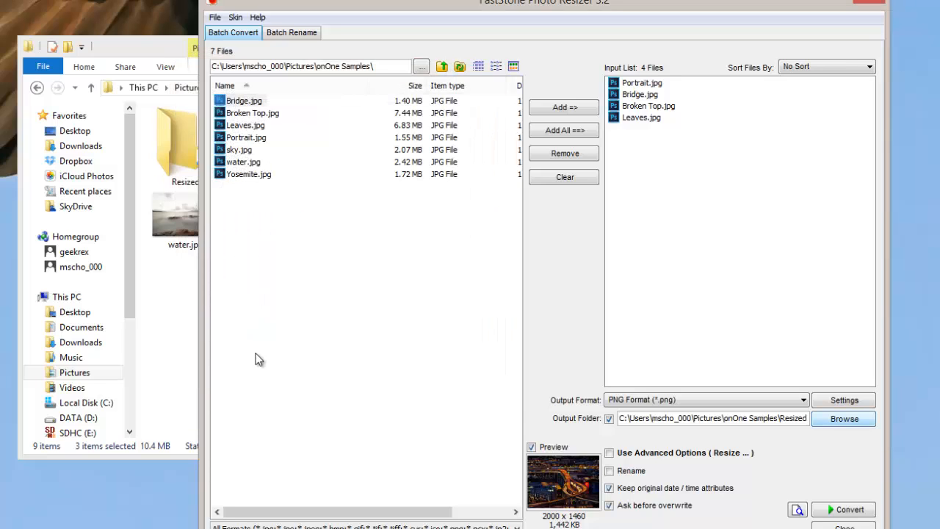
{"action": "left_click", "coordinate": [801, 422]}
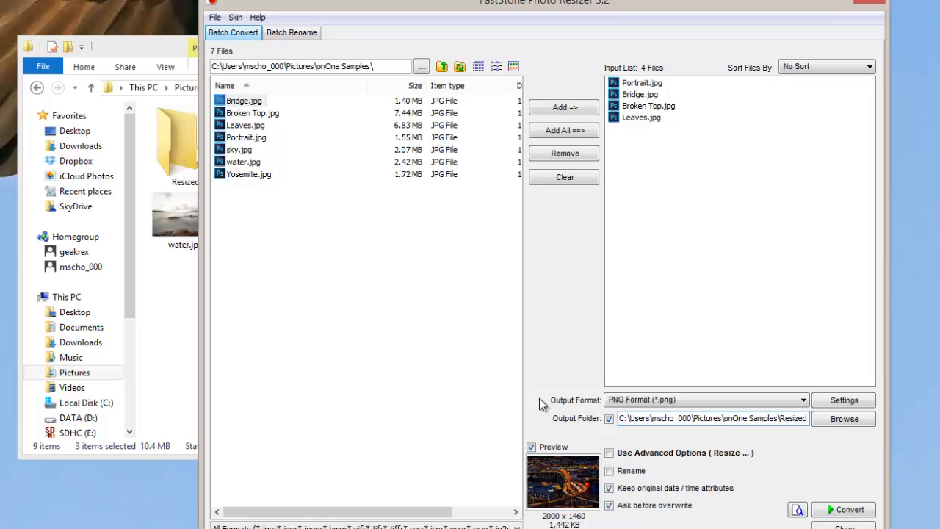
Enable the advanced options and accept resizing based on one side, with the long side exactly 1024 pixels.
{"action": "left_click", "coordinate": [611, 453]}
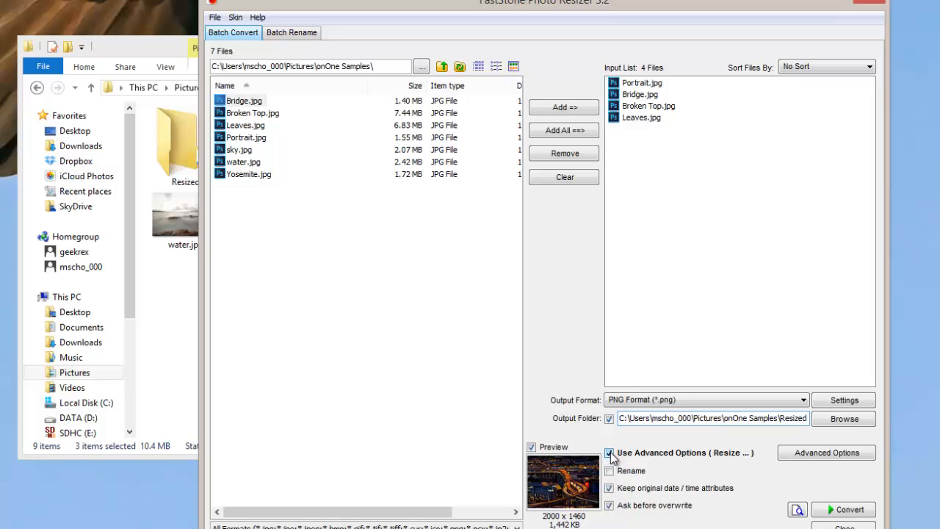
{"action": "left_click", "coordinate": [814, 450]}
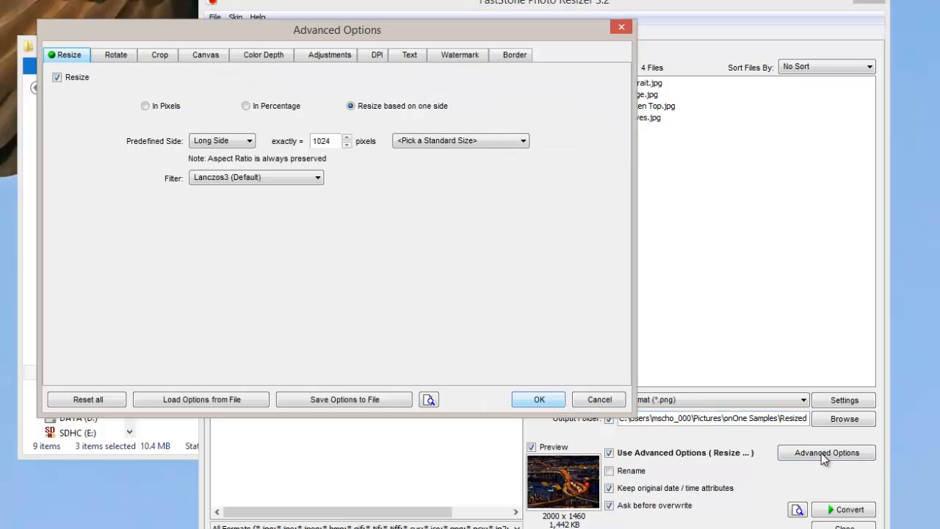
{"action": "left_click", "coordinate": [57, 78]}
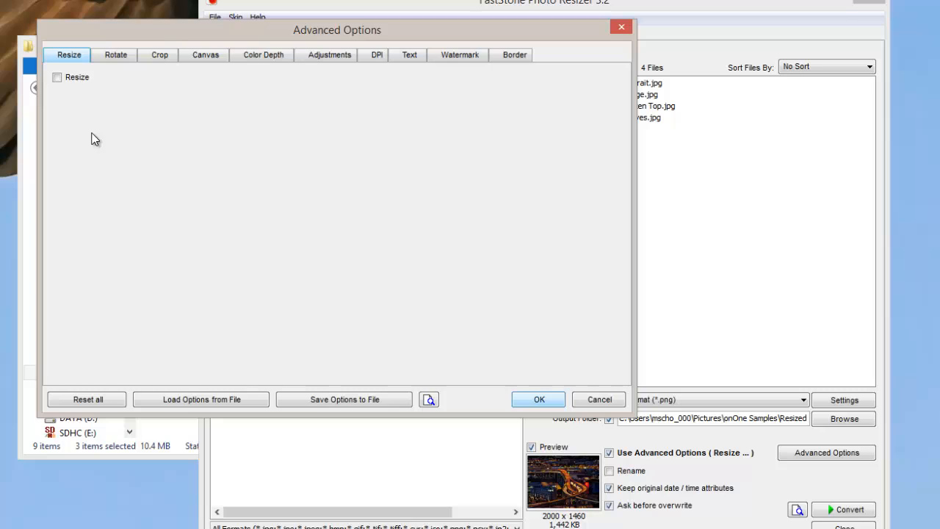
{"action": "left_click", "coordinate": [57, 78]}
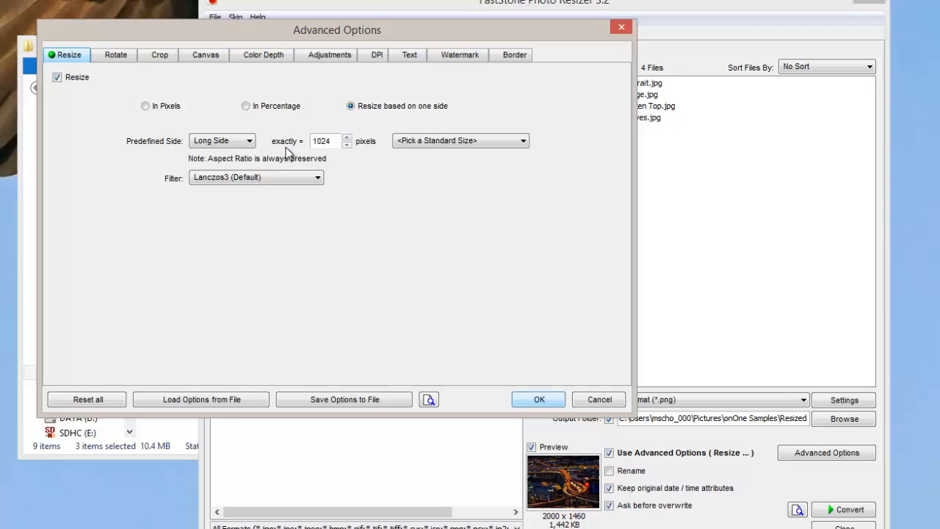
{"action": "double_click", "coordinate": [335, 141]}
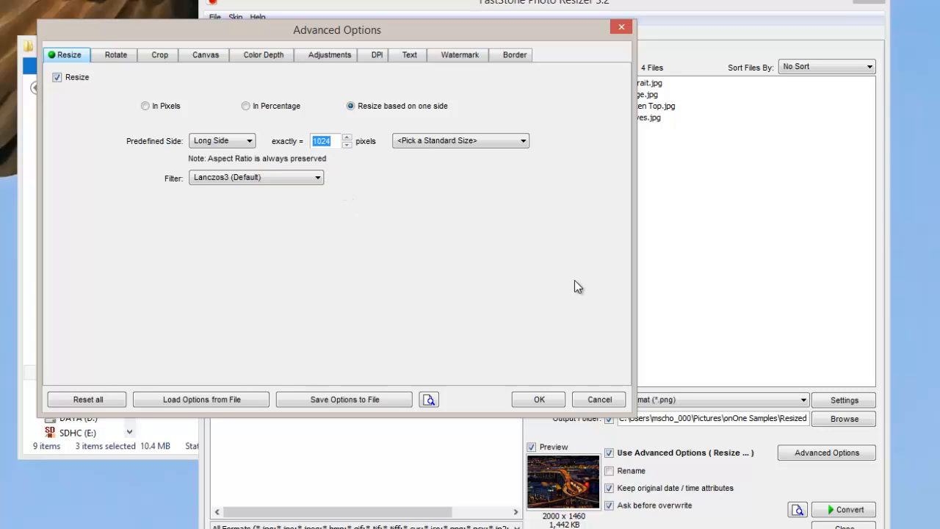
{"action": "left_click", "coordinate": [540, 399]}
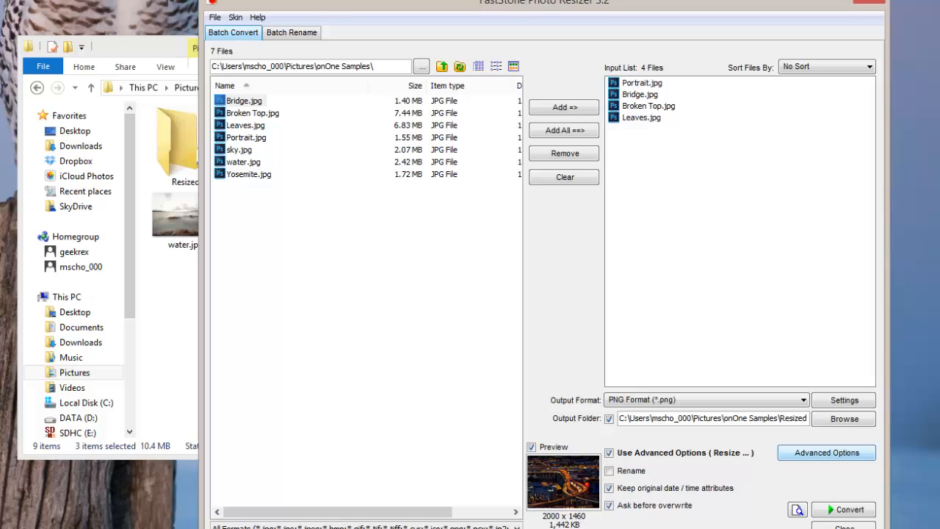
Run the batch conversion of the listed images and move the progress window aside.
{"action": "left_click", "coordinate": [850, 510]}
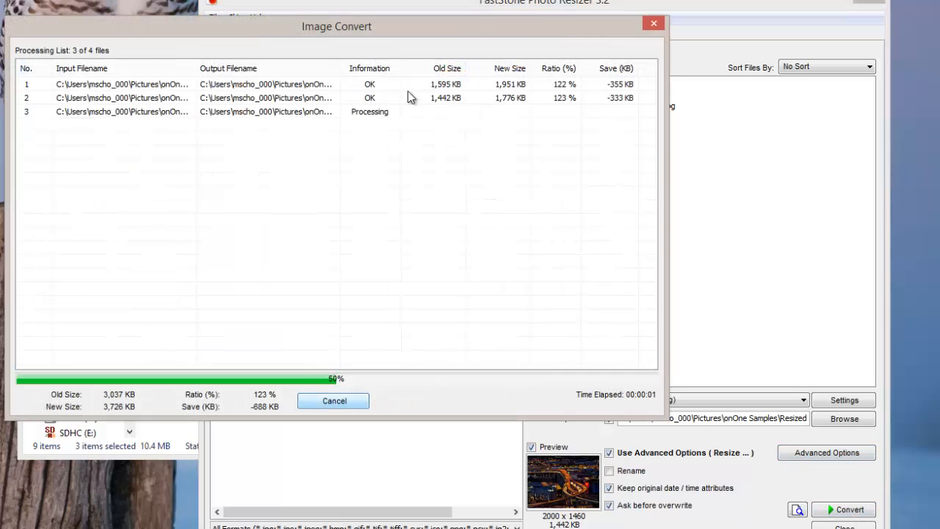
{"action": "left_click_drag", "start_coordinate": [366, 32], "coordinate": [457, 44]}
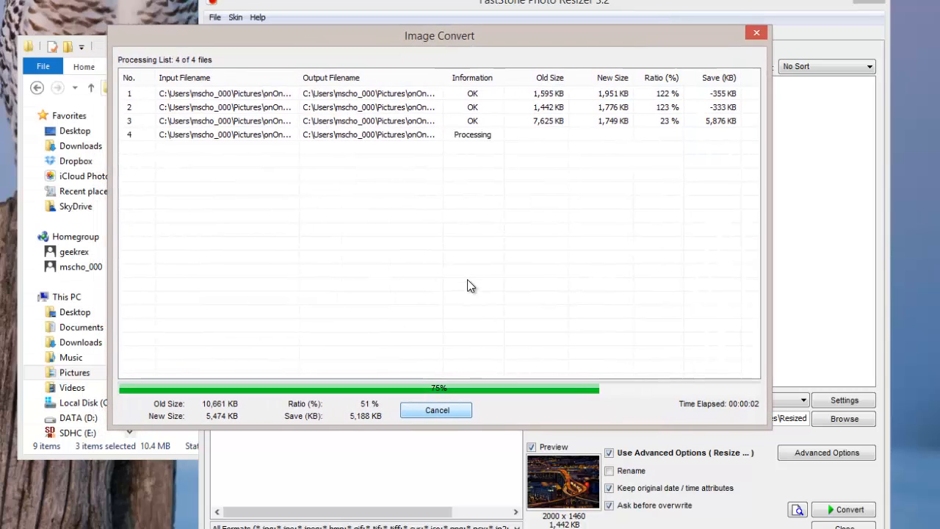